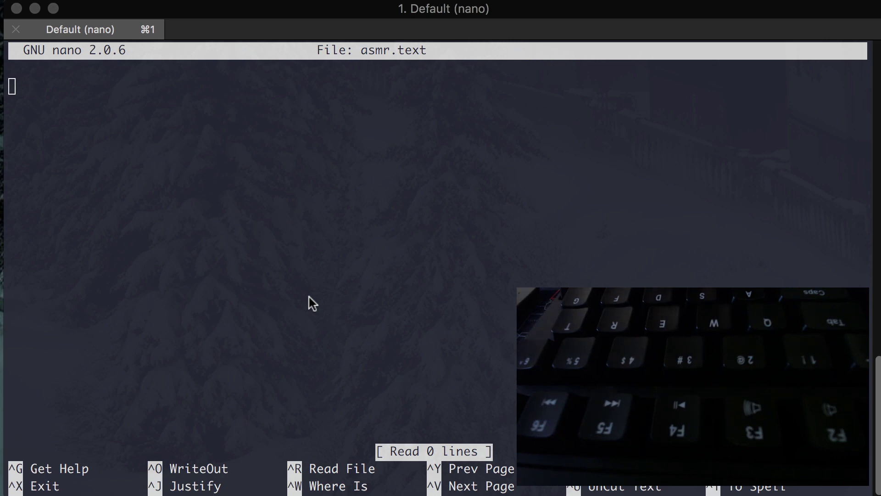
Step: Begin the empty file with the text "ASMR: Autonomous sensory meridian response"
click(256, 230)
text(ASmr)
key(BackSpace)
key(BackSpace)
text(MR:)
text(Autonomous sensoryu)
key(BackSpace)
key(BackSpace)
text(medir)
key(BackSpace)
key(BackSpace)
key(BackSpace)
text(ridian response.)
key(BackSpace)
key(BackSpace)
Step: Continue the opening sentence with ", is an experience characteized by a"
text(, is an experience chra)
key(BackSpace)
key(BackSpace)
text(aracter)
text(zed )
text(vy)
key(BackSpace)
key(BackSpace)
text(by a )
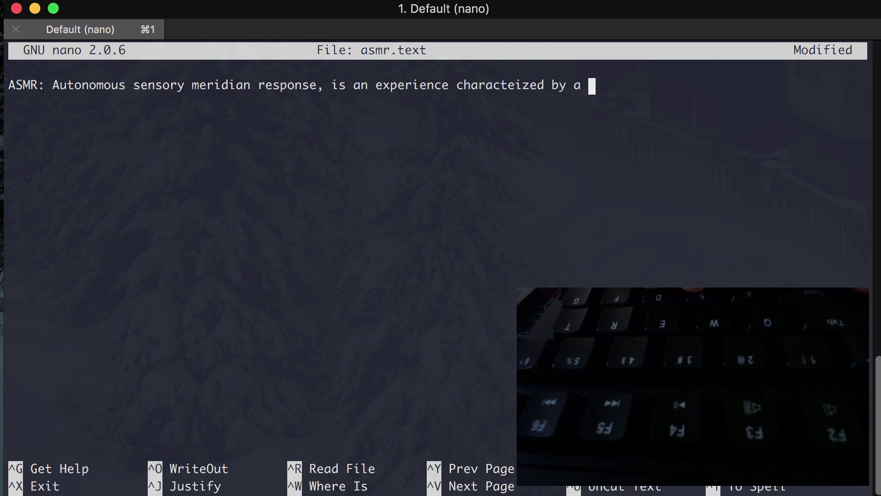
Step: Extend the first line with "static-like or tingling sensation on the skin that"
text(static l)
key(BackSpace)
text(like or tingling sensation on the skin that typlica)
key(BackSpace)
key(BackSpace)
key(BackSpace)
key(BackSpace)
key(BackSpace)
key(BackSpace)
key(BackSpace)
Step: Continue the sentence on a new line with "typically begins on the scalp and moves down the"
key(Return)
text(typically begins on the scap and)
key(BackSpace)
key(BackSpace)
key(BackSpace)
key(BackSpace)
key(BackSpace)
text(lp and moves down the)
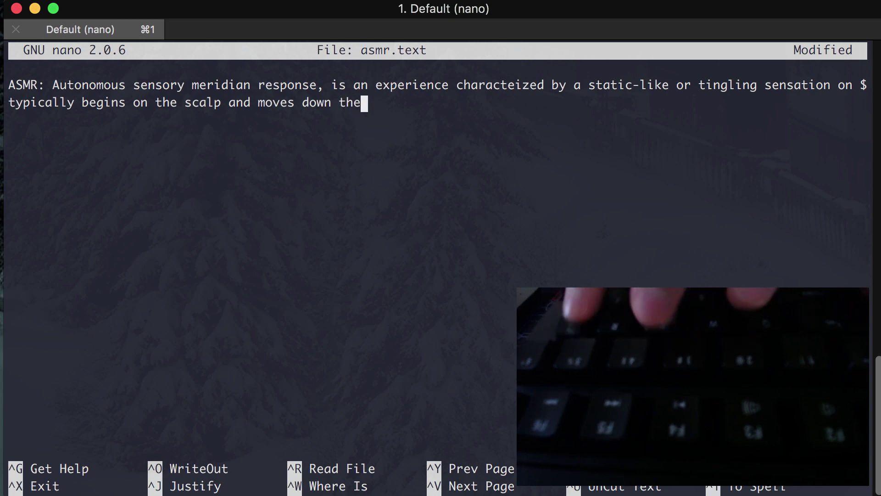
Step: Finish the sentence with "back of teh neck and upper spine." and start the following one with "It has"
text( back of teh nect and)
key(BackSpace)
key(BackSpace)
key(BackSpace)
key(BackSpace)
key(BackSpace)
key(BackSpace)
text(k and upp)
text(er sspien)
text(.)
key(BackSpace)
key(BackSpace)
key(BackSpace)
key(BackSpace)
key(BackSpace)
key(BackSpace)
key(BackSpace)
text(pine. It has veeen)
Step: Complete the first paragraph with "been compared with audiory" and, on a new line, "tactile synesthesia."
key(BackSpace)
key(BackSpace)
key(BackSpace)
key(BackSpace)
key(BackSpace)
key(BackSpace)
text(been compa)
text(rted)
key(BackSpace)
key(BackSpace)
key(BackSpace)
key(BackSpace)
text(ed with audiory)
key(Return)
text(tactile)
text(synesthesia.)
key(Return)
Step: Leave a blank line and start the second paragraph with "Asmr signfies the subjective experience of"
key(Return)
text(Asmr signiges)
key(BackSpace)
key(BackSpace)
key(BackSpace)
key(BackSpace)
key(BackSpace)
text(fies the subjective experience of /;low)
key(BackSpace)
text(-grade e)
key(BackSpace)
key(BackSpace)
key(BackSpace)
key(BackSpace)
key(BackSpace)
key(BackSpace)
key(BackSpace)
key(BackSpace)
key(BackSpace)
key(BackSpace)
key(BackSpace)
key(BackSpace)
Step: Continue the sentence with "low-grade euphoria characterized by a combination of positrive feelings and a sistinct static like tingling sensation on the skin."
text(low-grade euphoria chra)
key(BackSpace)
key(BackSpace)
text(aracterized by a combination of positrive feelings and a sistinct static like tingling sensation on the skin.)
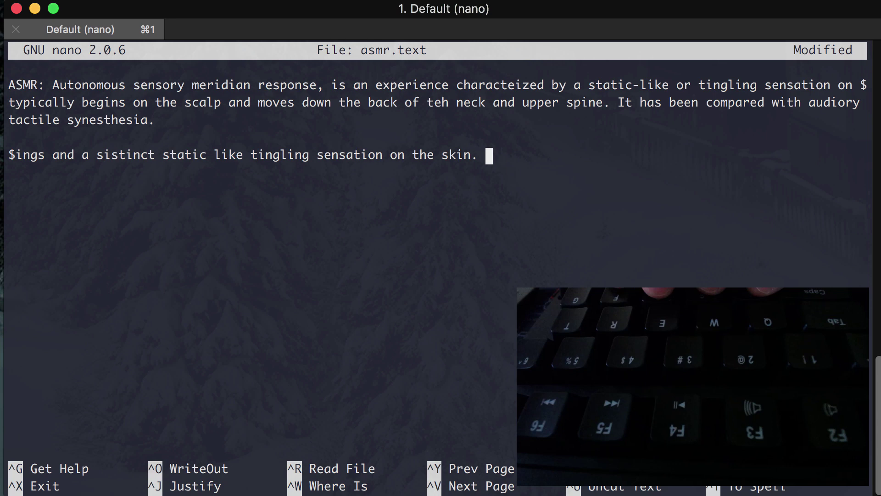
Step: Add "It is most commonly truggered vy speci" to the second paragraph and, on a new line, "auditory and visual stimuli"
text(It is most commonly truggered vy sec)
key(BackSpace)
key(BackSpace)
text(peci)
key(Return)
text(ayd)
key(BackSpace)
key(BackSpace)
text(uditory and visual stimui,m)
key(BackSpace)
Step: Finish the second paragraph with ", and less commmonly by intentional attention control."
text(, and less commmonly by iunte)
key(BackSpace)
key(BackSpace)
key(BackSpace)
key(BackSpace)
text(nteiti)
key(BackSpace)
key(BackSpace)
key(BackSpace)
text(ntional )
text(attention contr)
text(ol.)
Step: Start the third paragraph with "the term autonomous sensory meredian response was popularized by"
text(the term a)
text(t)
key(BackSpace)
text(utonomous sensory medi)
key(BackSpace)
key(BackSpace)
text(redit)
key(BackSpace)
text(an response was popularized by Hen)
Step: Add the popularizer's full name followed by ", a cybersecurity professional residing in"
key(BackSpace)
key(BackSpace)
key(BackSpace)
text(Jennifer Allen, a cybersecurity professional residing in NMe)
key(BackSpace)
key(BackSpace)
key(BackSpace)
Step: Continue the third paragraph on a new line with "New York in the introduction"
key(Return)
text(New York in the iun)
key(BackSpace)
key(BackSpace)
text(ntoru)
key(BackSpace)
key(BackSpace)
key(BackSpace)
text(roduction )
Step: Finish the third paragraph with "to a FAcebook group she founded in February 2010 called the ASMR Group."
text(to a FA)
text(cebook group )
text(she founded in )
text(/)
key(BackSpace)
text(Fe)
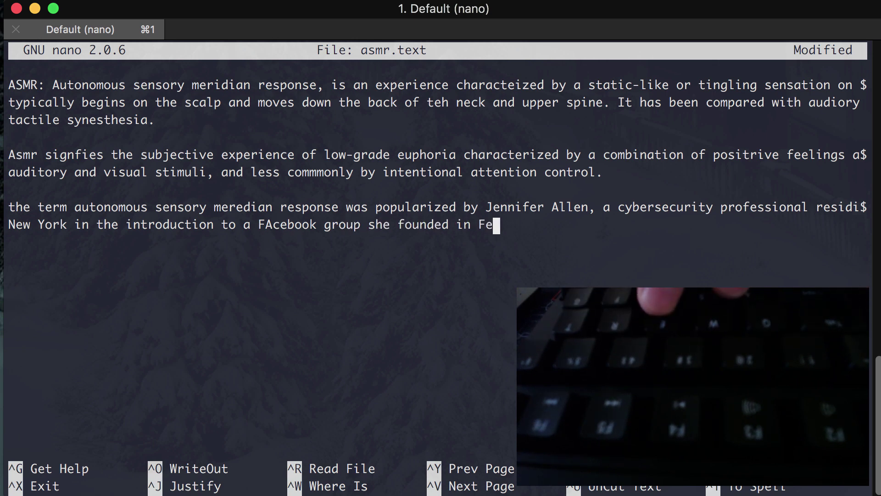
text(bruary 2010 called the ASMR Group.)
key(Return)
Step: Start the fourth paragraph with "Proposed formal names included"
text(')
text(Proposed )
text(formal names incl)
text(uded)
text( /;a)
text(udi)
key(BackSpace)
key(BackSpace)
key(BackSpace)
key(BackSpace)
key(BackSpace)
key(BackSpace)
Step: Add "auditory induced head orgasm," as the first proposed name in the fourth paragraph
text(auditory induced hea)
key(BackSpace)
key(BackSpace)
text(ad organ)
key(BackSpace)
text(sn)
text(m, )
Step: Continue the list of proposed names with "attention induced euphoria,"
text(attention ind)
text(uced )
text(euprhoi)
key(BackSpace)
key(BackSpace)
text(horia,)
Step: Complete the list of proposed names with "and attention incuded observant" and begin a new line
text( and attention inc)
text(udec )
text(o)
key(BackSpace)
key(BackSpace)
key(BackSpace)
text(d ov)
key(BackSpace)
text(bservant)
key(Return)
Step: Finish the fourth paragraph with "while terms in usage included brain message, head tingle, brain tingle, spine tingle, and brain orgasm."
text(while terms in usage included brain message, head tingle, brain tingle, spine tingle, and brain orgas)
key(BackSpace)
key(BackSpace)
Step: Start the fifth paragraph, after a blank line, with "While formal terms used and propposed"
text(While manu and fo)
text(rml term)
key(BackSpace)
key(BackSpace)
key(BackSpace)
key(BackSpace)
key(BackSpace)
key(BackSpace)
key(BackSpace)
key(BackSpace)
key(BackSpace)
key(BackSpace)
key(BackSpace)
key(BackSpace)
key(BackSpace)
key(BackSpace)
key(BackSpace)
key(BackSpace)
key(BackSpace)
key(BackSpace)
key(BackSpace)
text(foirm)
key(BackSpace)
key(BackSpace)
key(BackSpace)
text(rmal terms used and propposed)
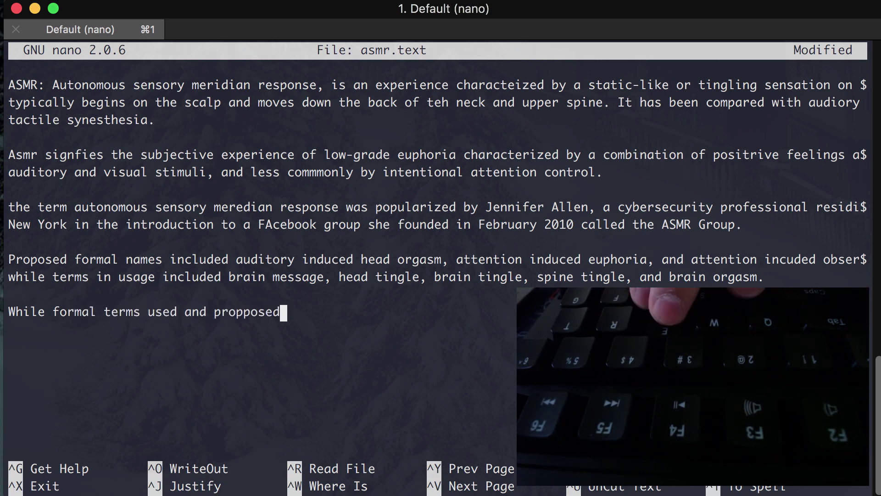